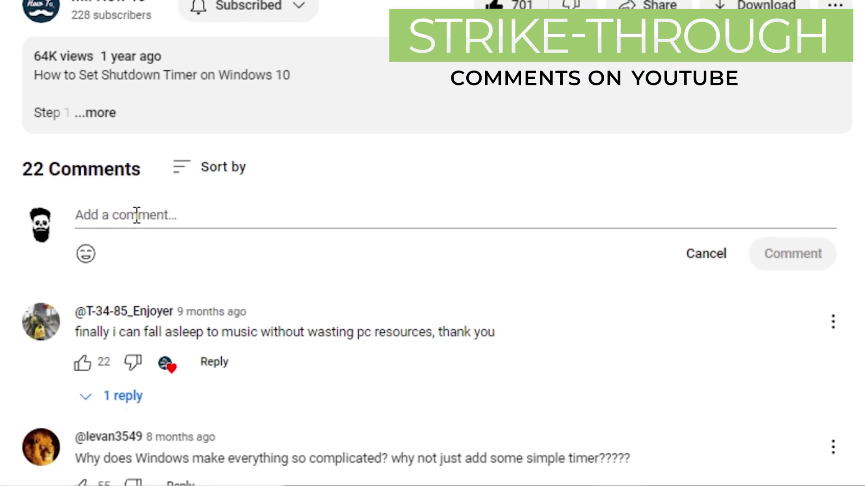
Step: Post the comment '-Opps, my bad!-' so it displays with strikethrough
click(136, 214)
text(q)
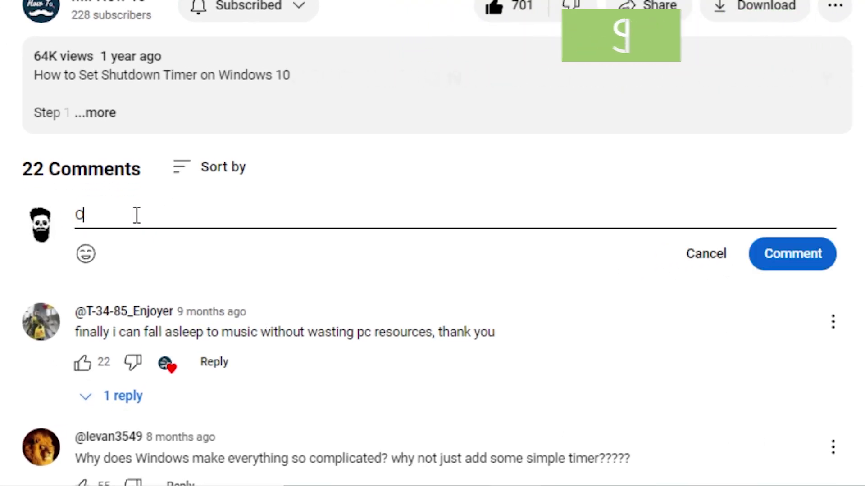
text(pps)
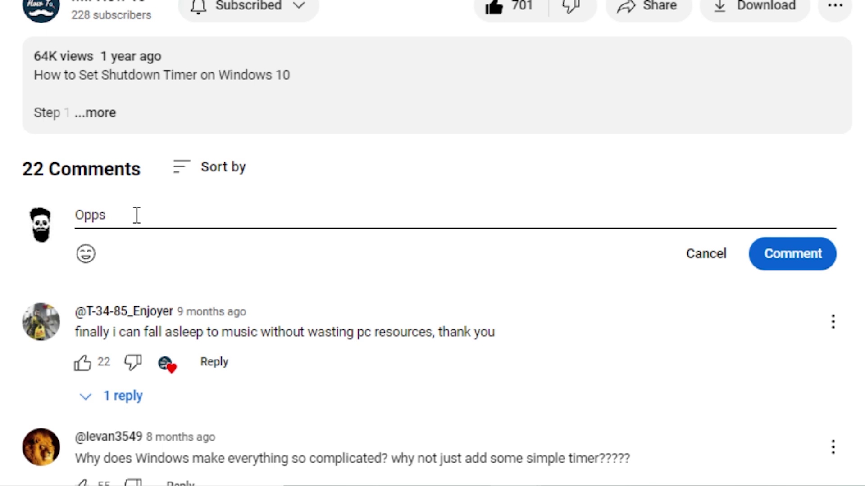
text(, my bad!)
text(-)
key(End)
text(-)
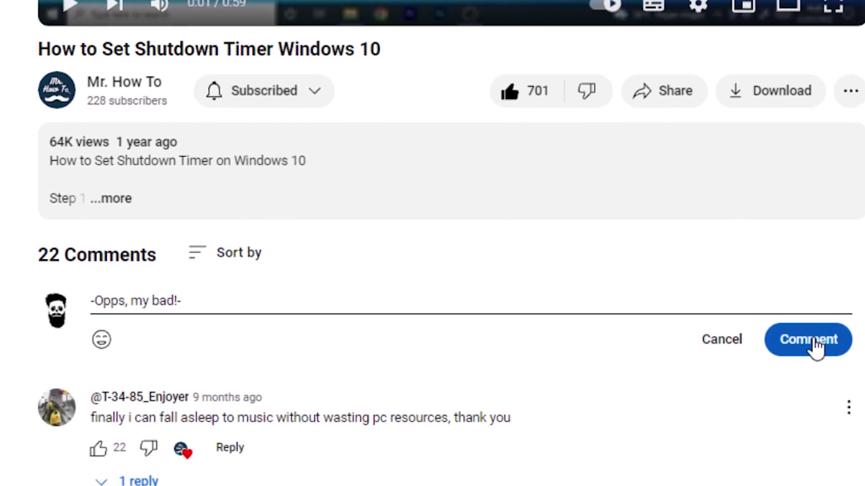
click(815, 346)
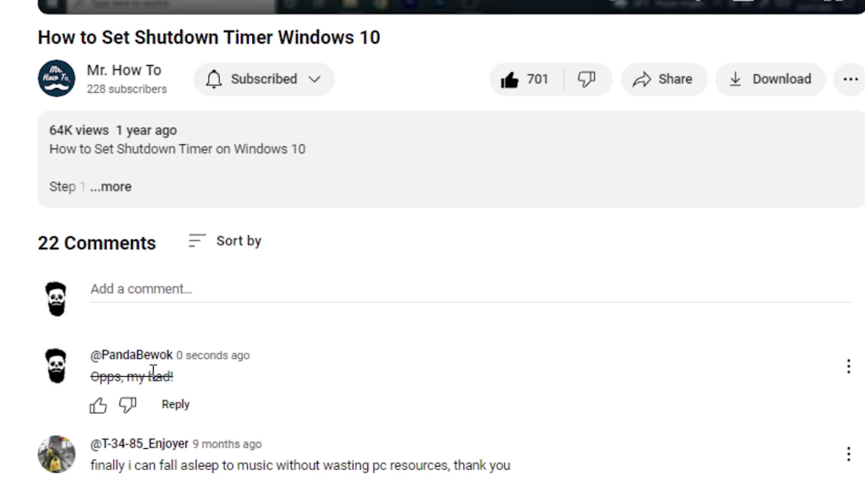
Step: Edit the posted comment, replacing its text with 'this video is amazing'
click(839, 367)
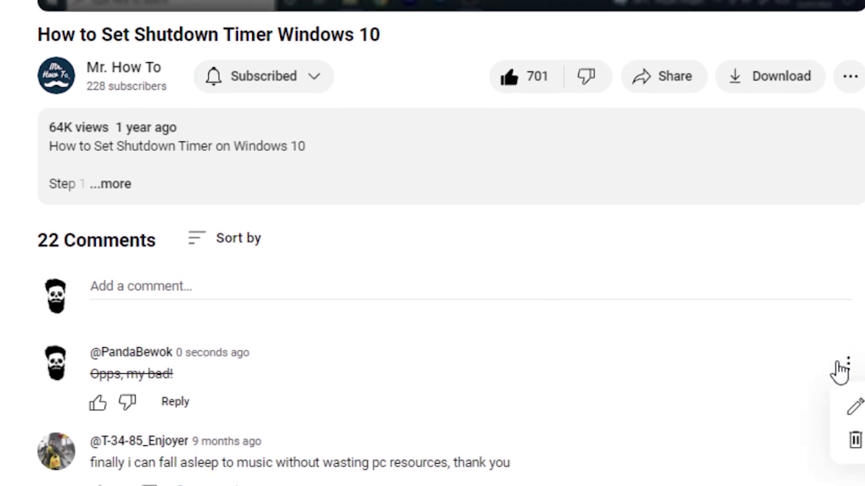
click(854, 406)
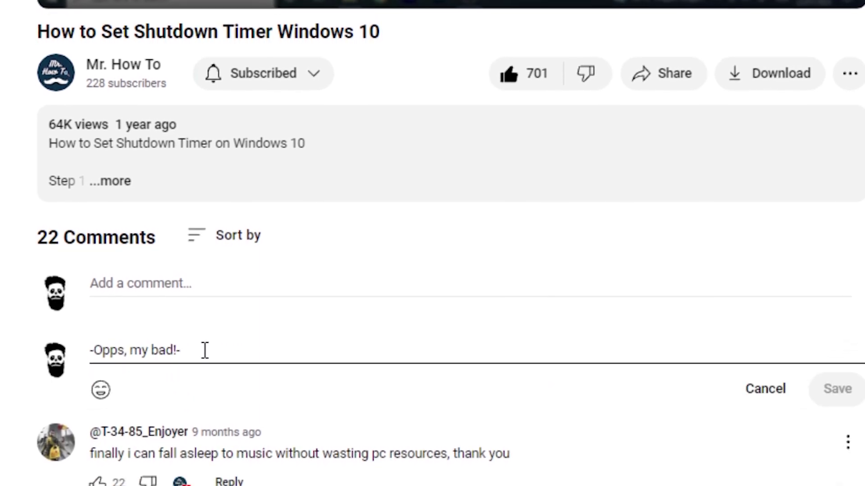
key(BackSpace)
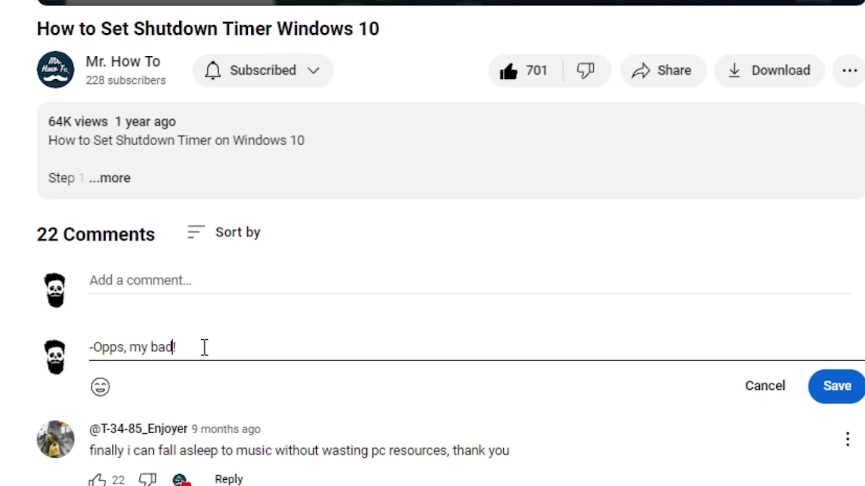
key(Left)
key(Left)
key(Left)
key(Left)
key(Left)
key(Left)
key(Left)
key(Left)
key(Left)
key(Left)
key(Left)
key(Left)
key(Left)
key(shift+Right)
key(shift+Right)
key(shift+Right)
key(shift+Right)
key(shift+Right)
key(shift+Right)
key(shift+Right)
key(shift+Right)
key(shift+Right)
key(shift+Right)
key(shift+Right)
key(shift+Right)
key(shift+Right)
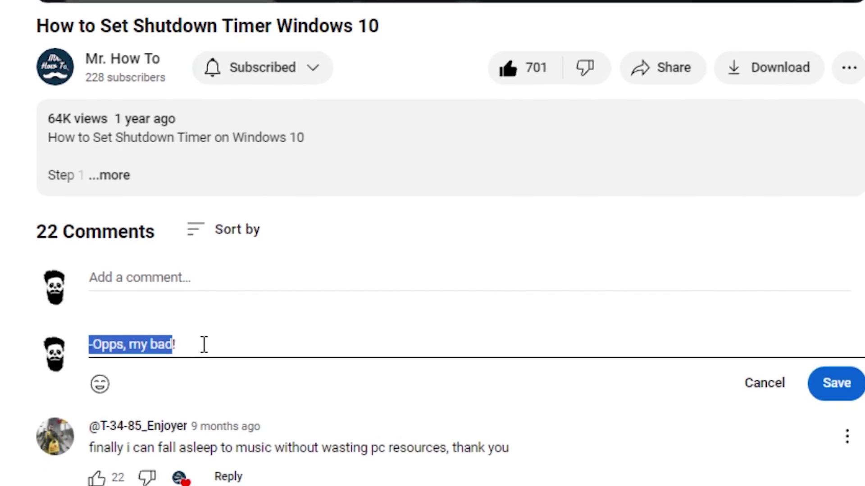
key(shift+Right)
key(BackSpace)
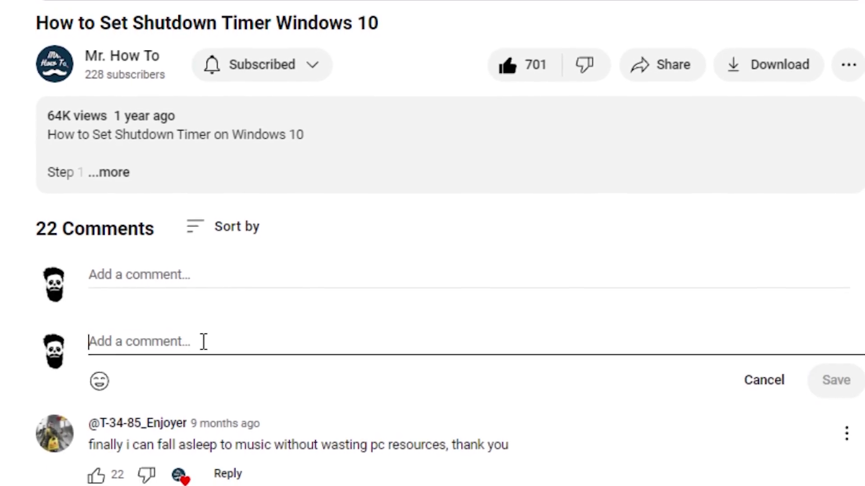
text(this)
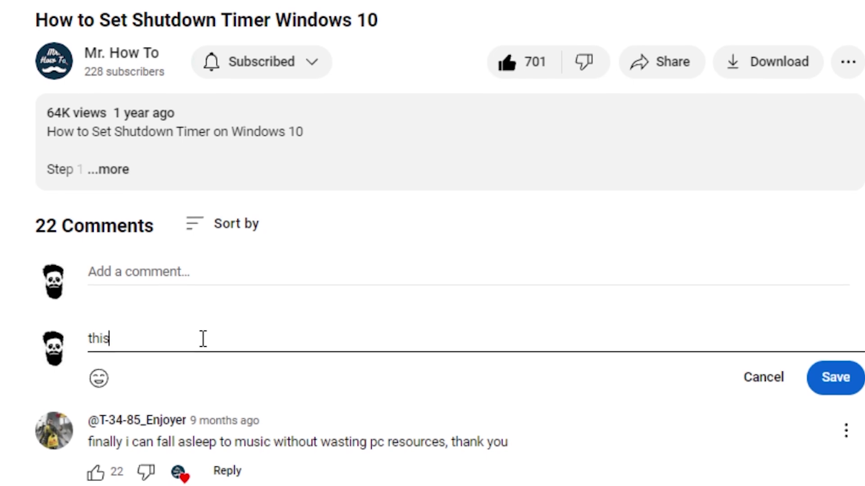
text( video)
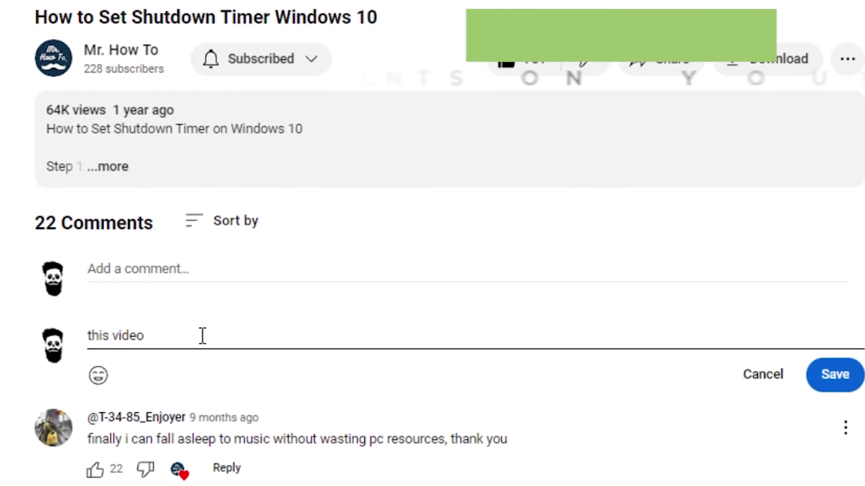
text( is amazi)
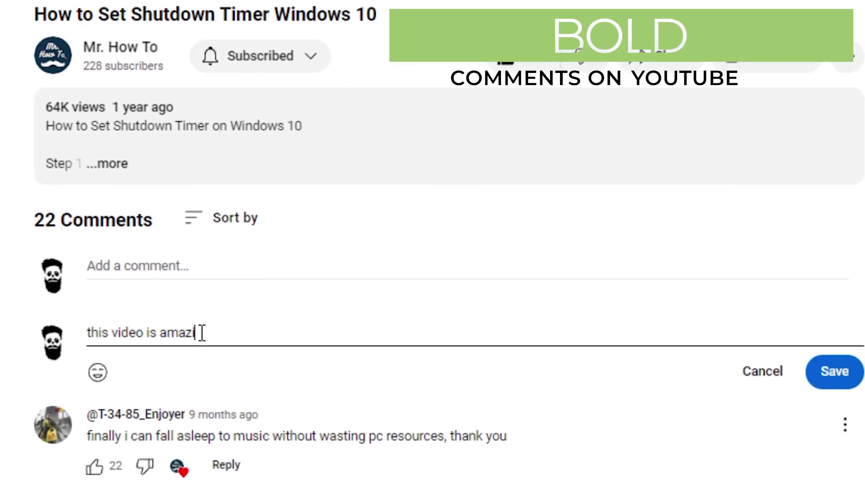
text(ng)
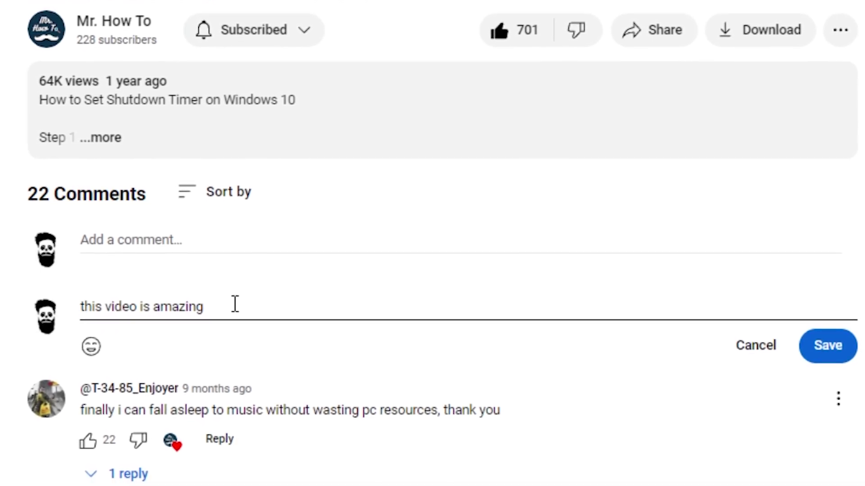
Step: Wrap the comment in asterisks as '*this video is amazing*' for bold and save
key(Home)
text(*)
key(End)
text(*)
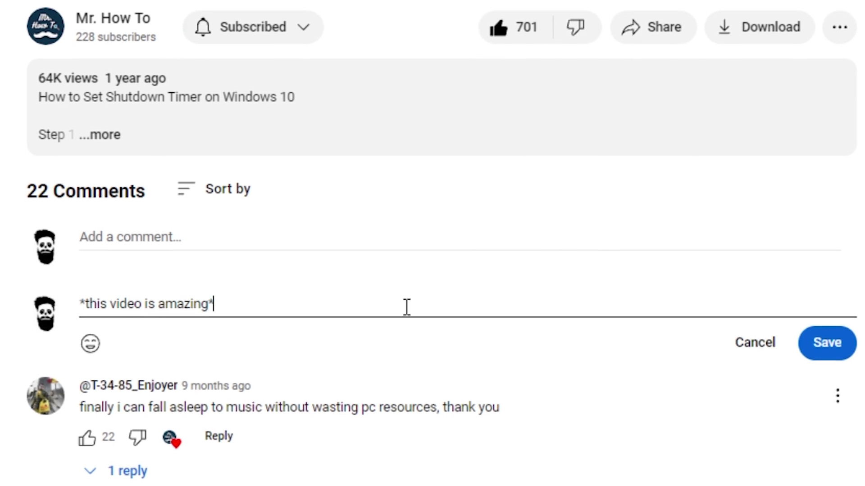
click(836, 348)
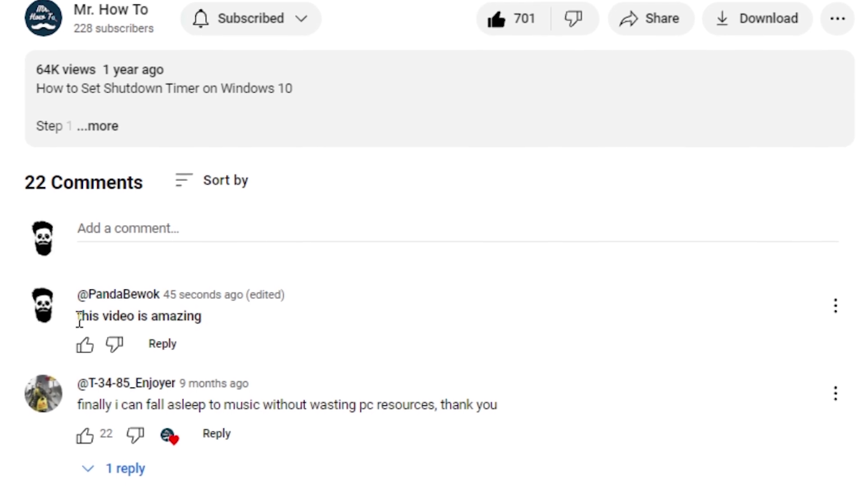
Step: Re-edit the comment to '_that is super cool_' in underscores for italics and save
click(834, 302)
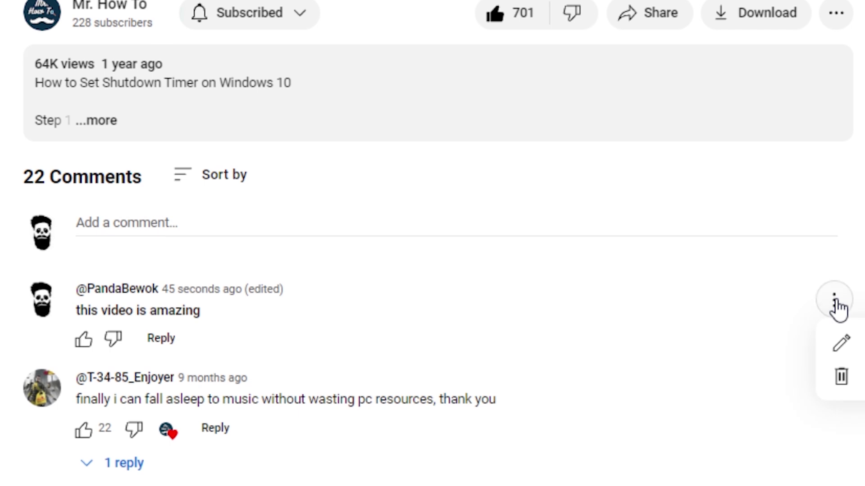
click(840, 343)
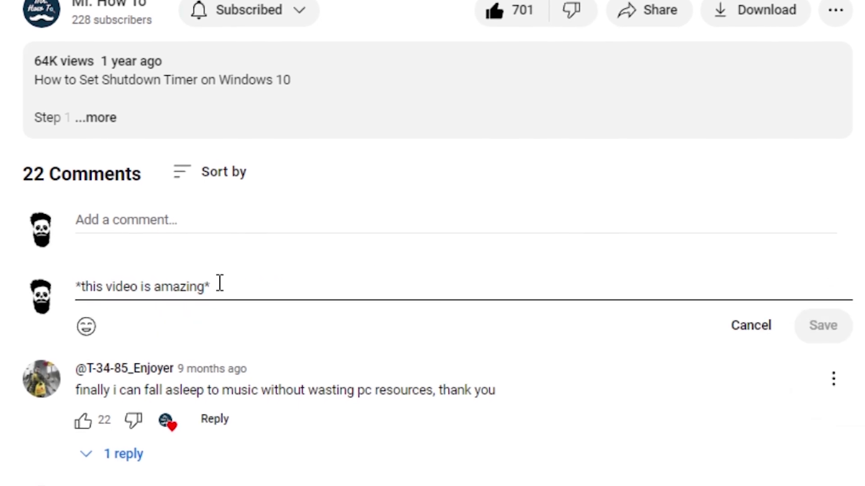
drag(219, 283, 36, 285)
key(BackSpace)
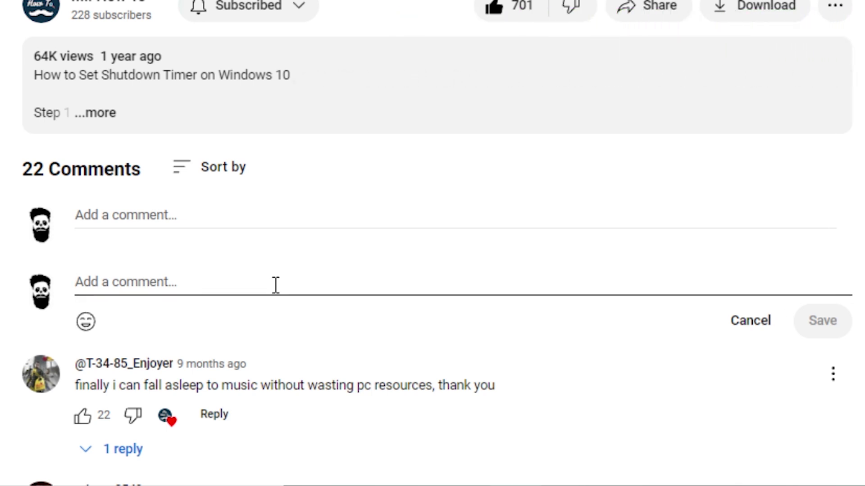
text(that is super cool)
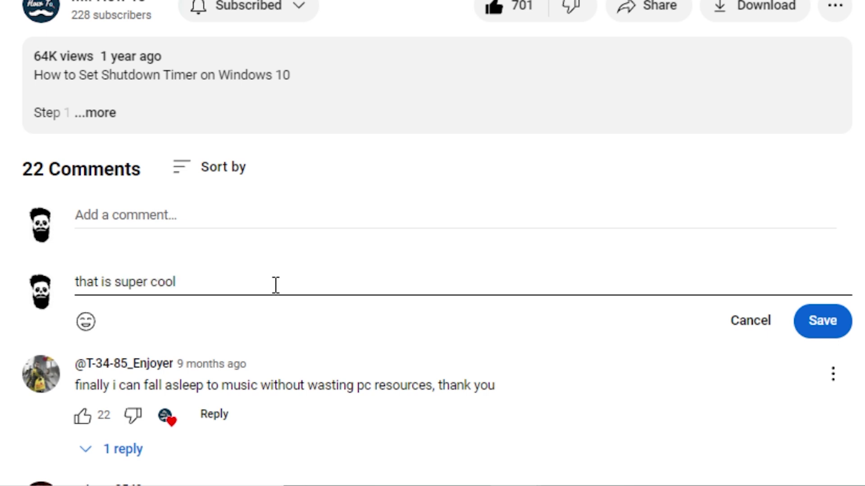
click(78, 283)
text(_)
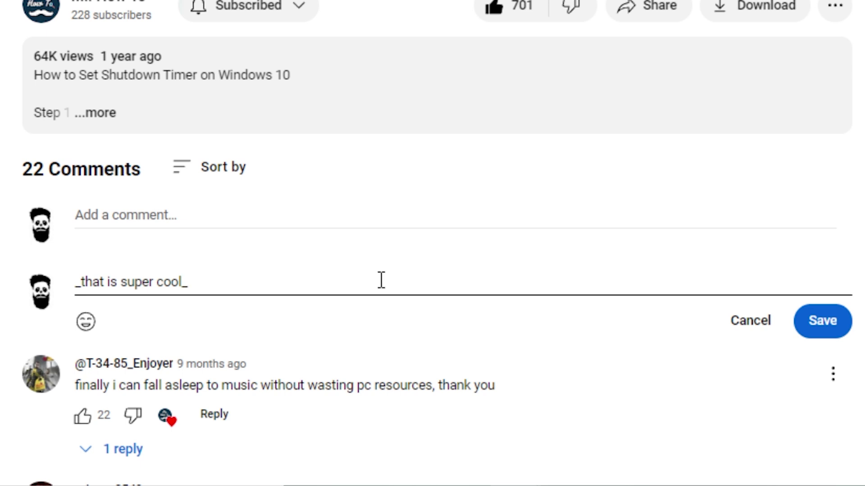
click(822, 323)
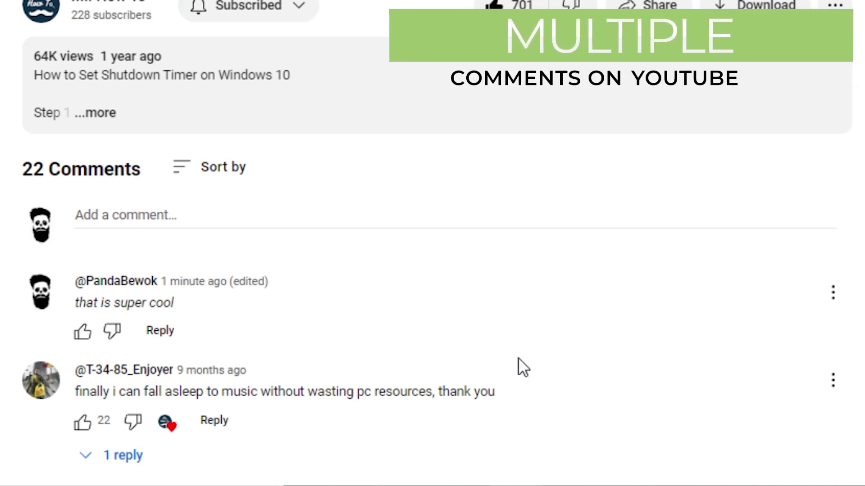
Step: Edit the comment to '*_that is super cool_*' for bold-italic and save
click(832, 292)
click(840, 336)
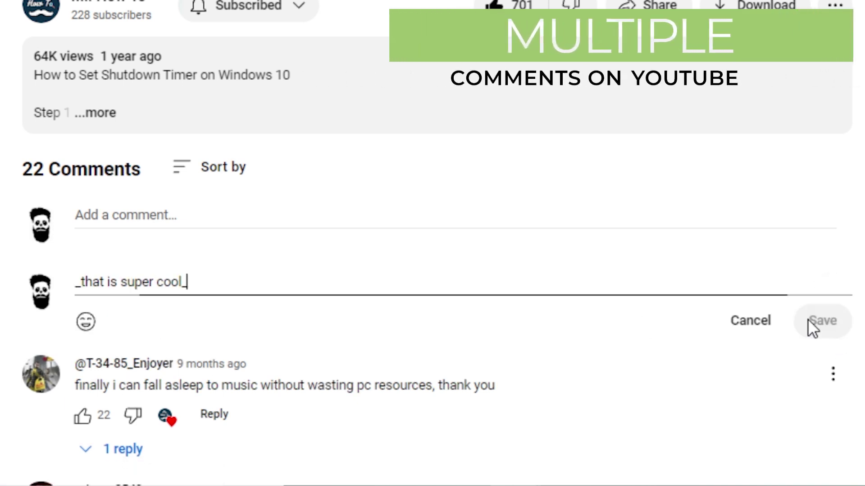
click(76, 282)
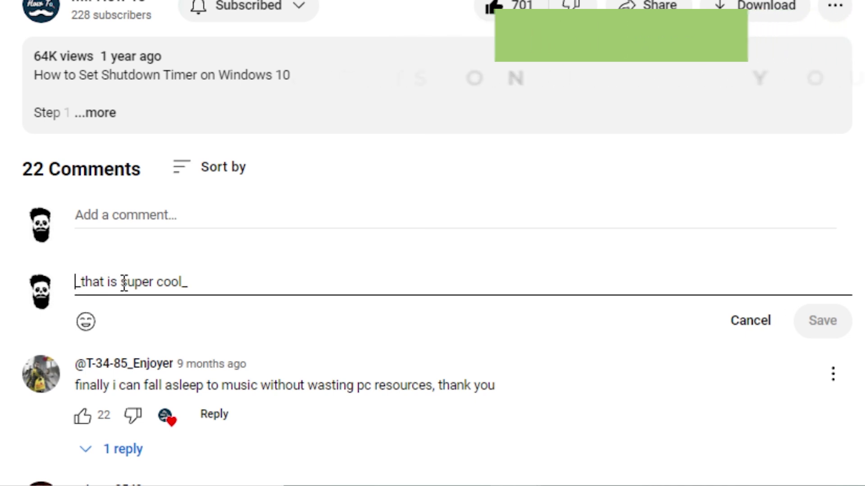
text(*)
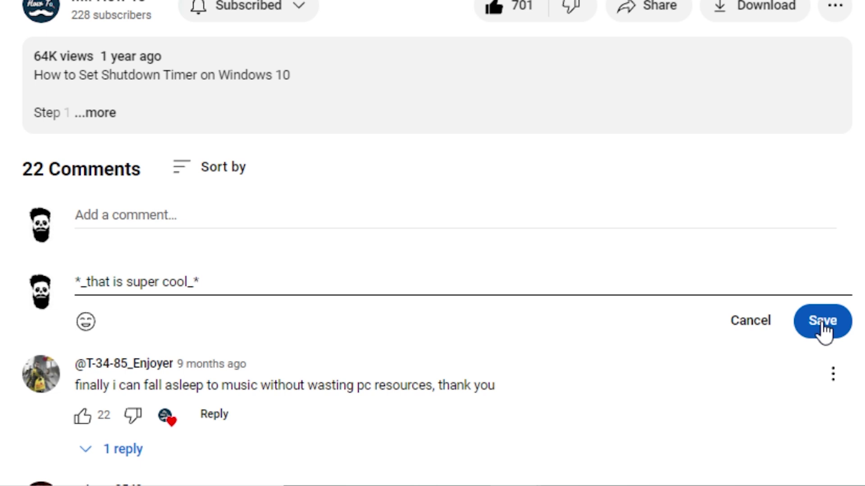
click(822, 321)
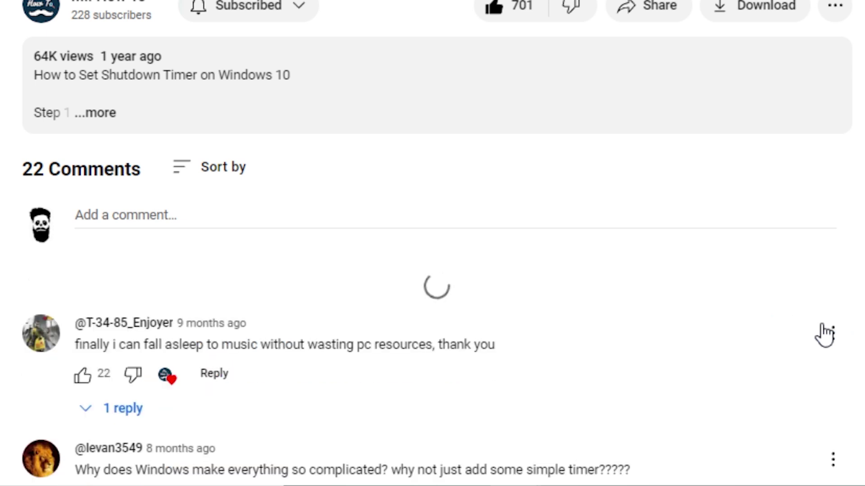